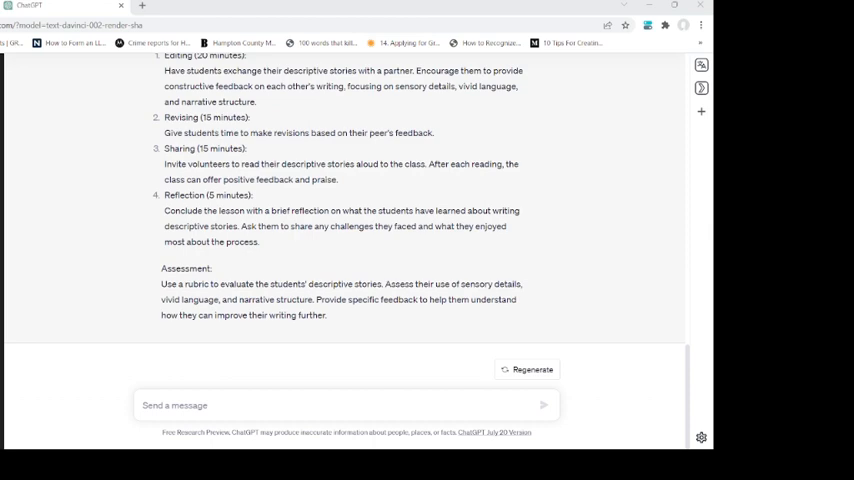
- Select the original lesson-plan request at the top and paste it into the message box
left_click(237, 408)
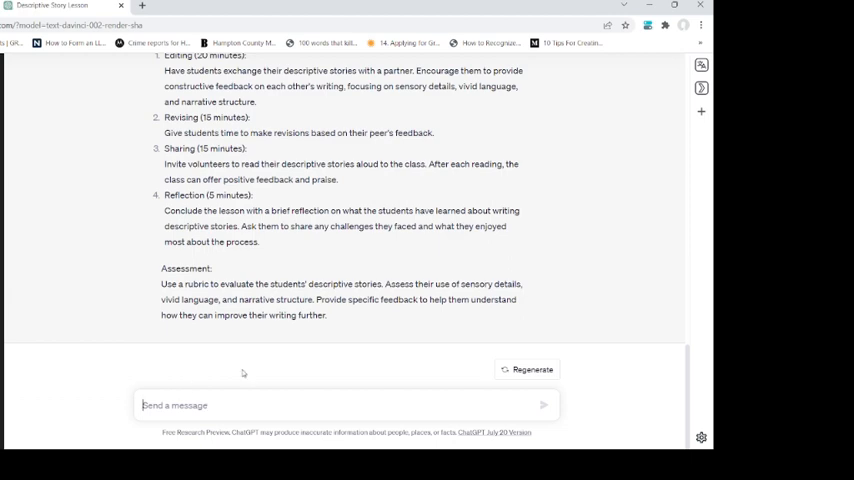
left_click_drag(686, 362, 636, 223)
left_click(682, 352)
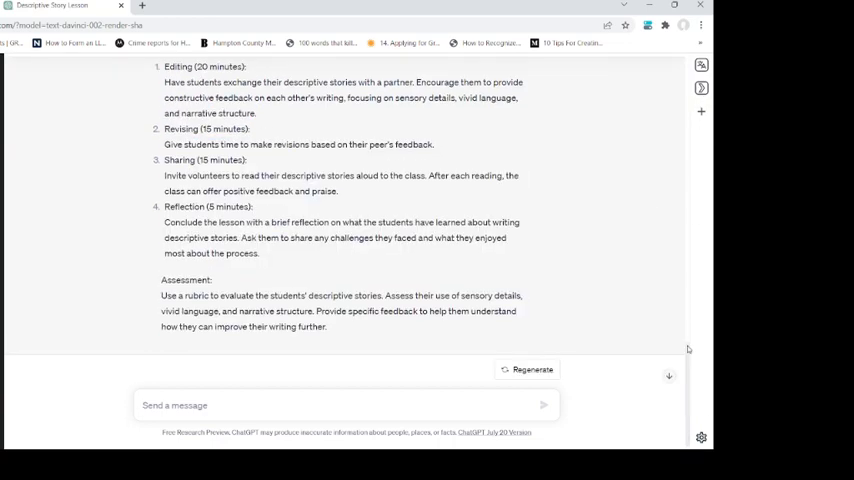
left_click_drag(690, 349, 671, 49)
mouse_move(160, 108)
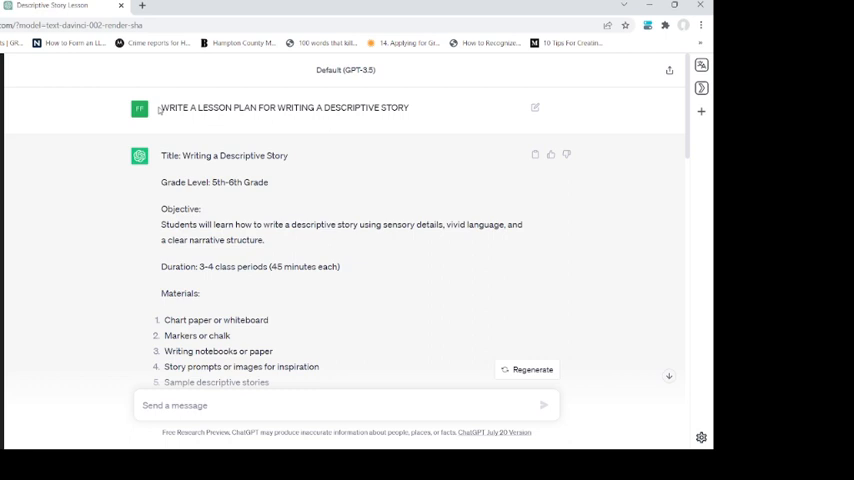
mouse_move(162, 109)
left_mouse_down()
mouse_move(375, 122)
mouse_move(415, 110)
left_mouse_up()
key("ctrl+c")
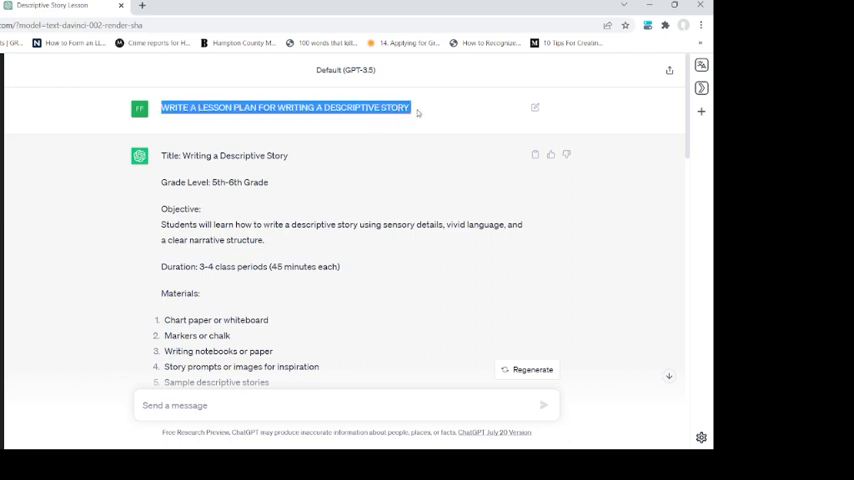
left_click(388, 405)
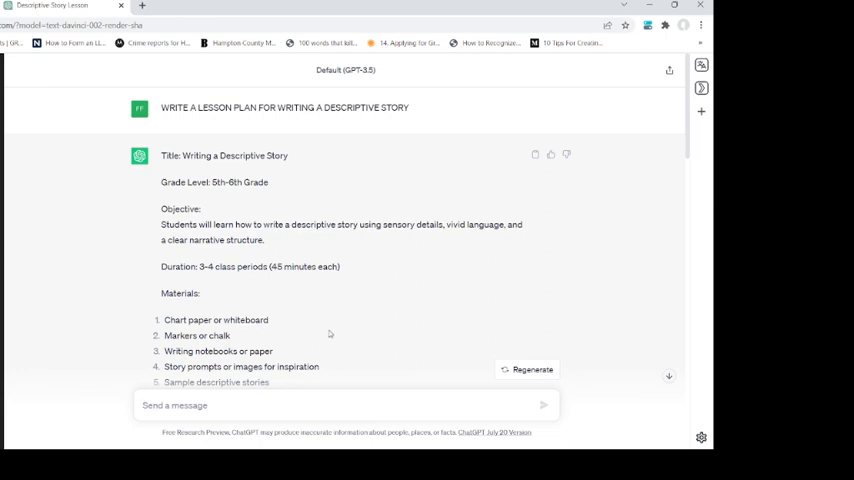
key("ctrl+v")
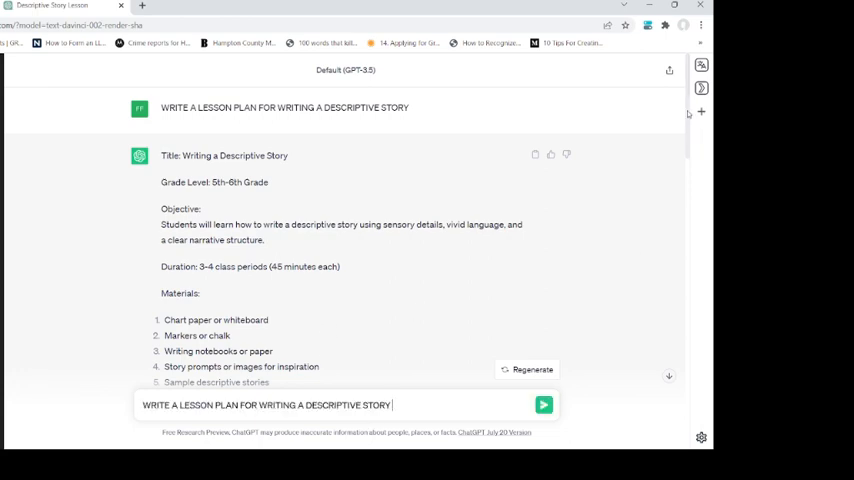
scroll(688, 127, "down", 1)
left_click_drag(688, 127, 688, 345)
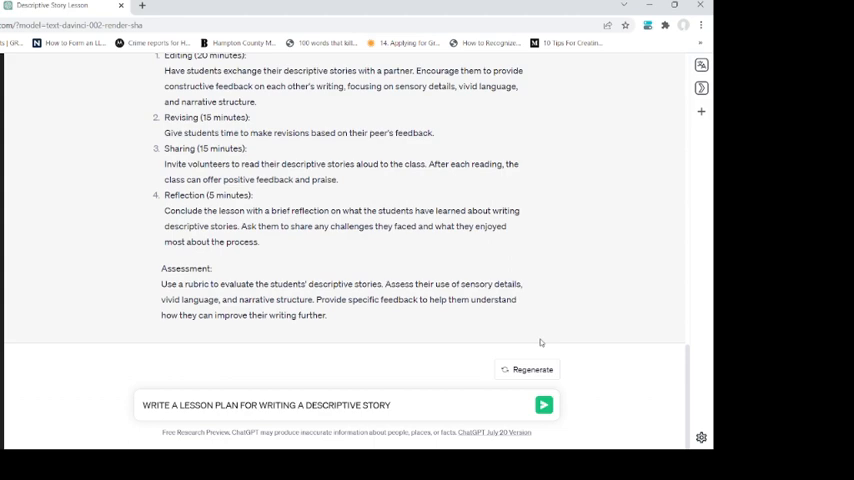
- Send the lesson-plan request again to get a fresh 3rd–4th grade answer
left_click(544, 405)
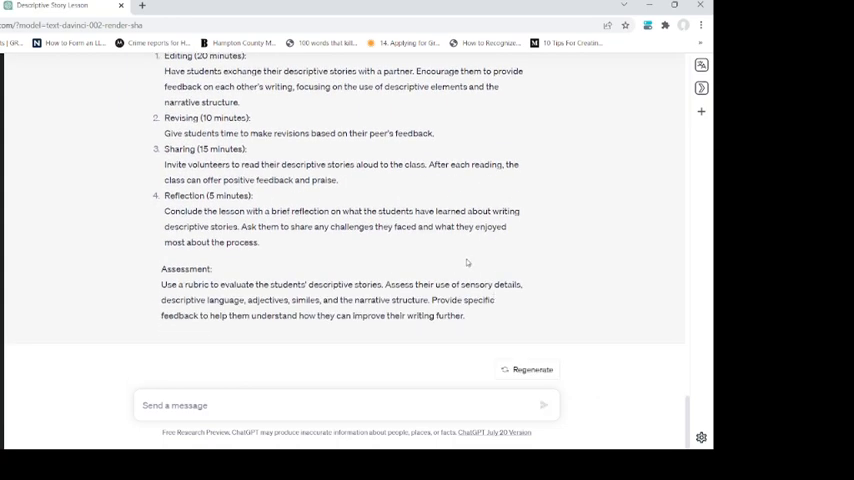
scroll(465, 263, "up", 5)
scroll(471, 259, "up", 3)
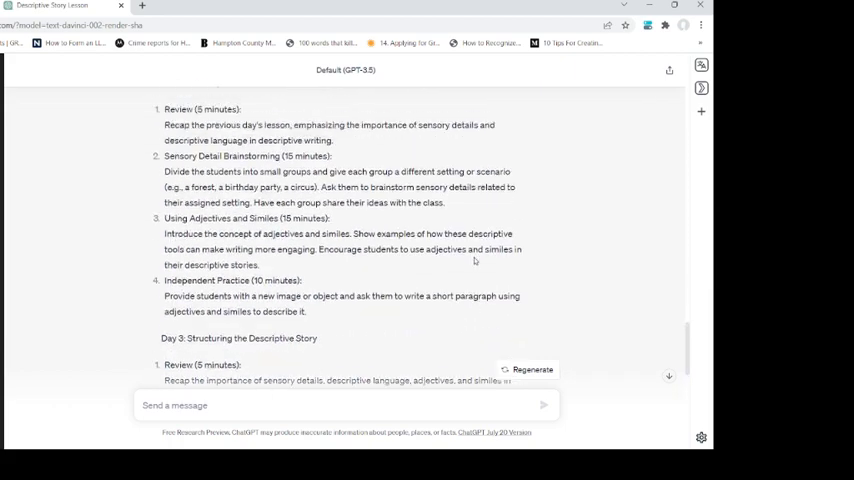
scroll(475, 261, "up", 3)
scroll(475, 261, "up", 3)
scroll(475, 261, "up", 3)
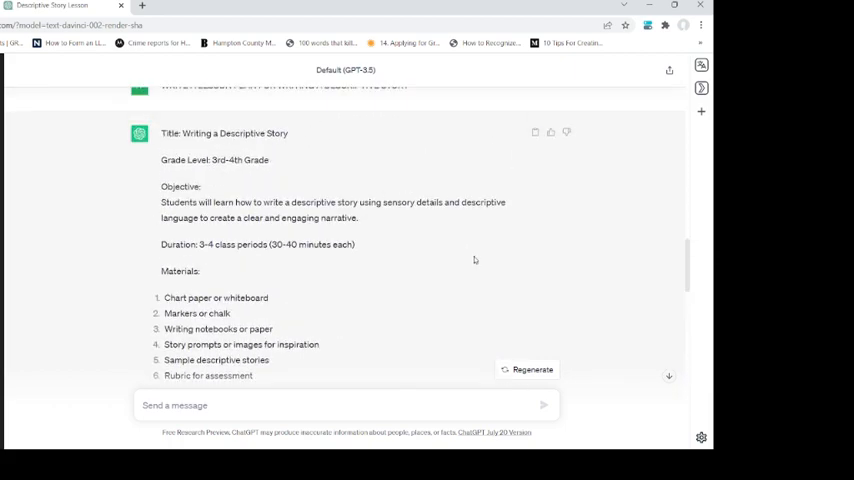
- Copy the whole new lesson-plan answer from ChatGPT
left_click(535, 133)
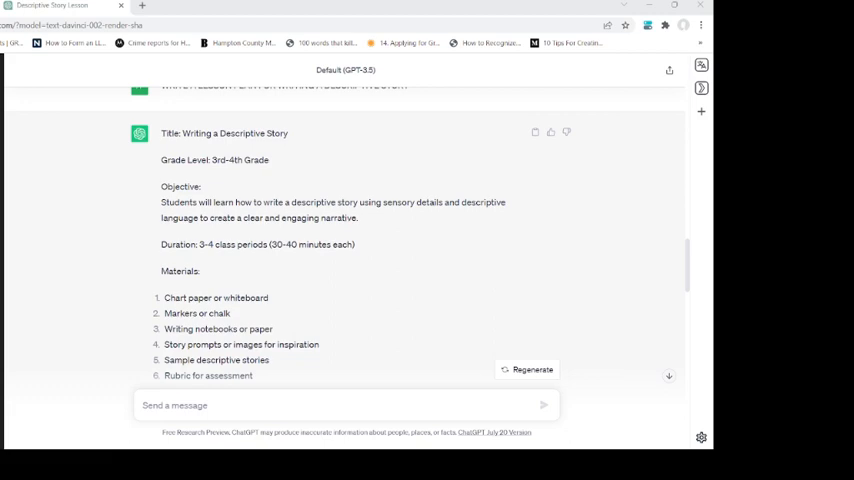
scroll(307, 241, "down", 5)
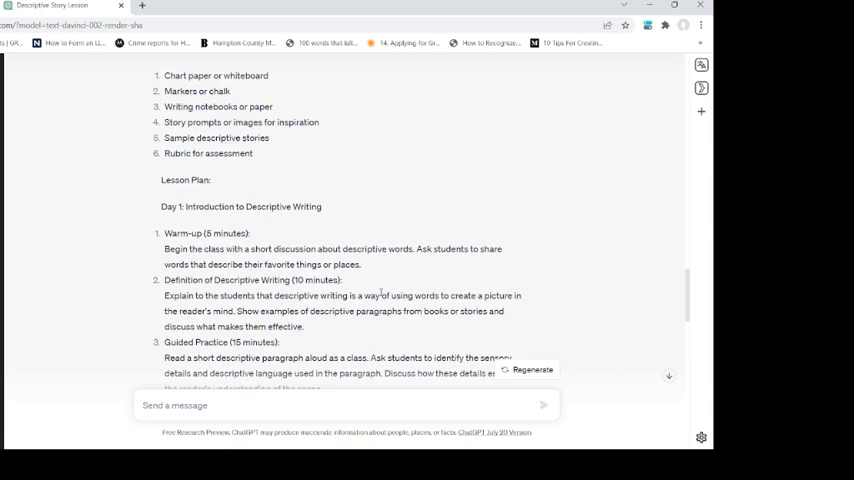
scroll(381, 295, "down", 5)
scroll(402, 305, "down", 5)
scroll(420, 330, "down", 2)
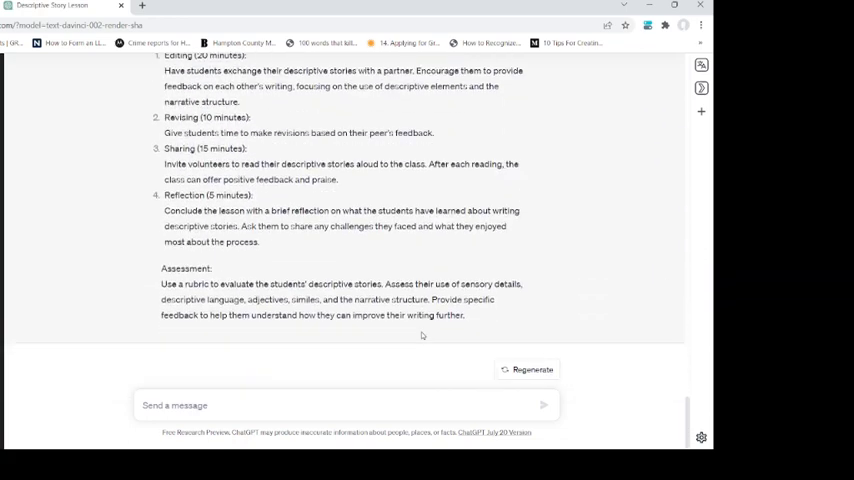
scroll(421, 335, "up", 1)
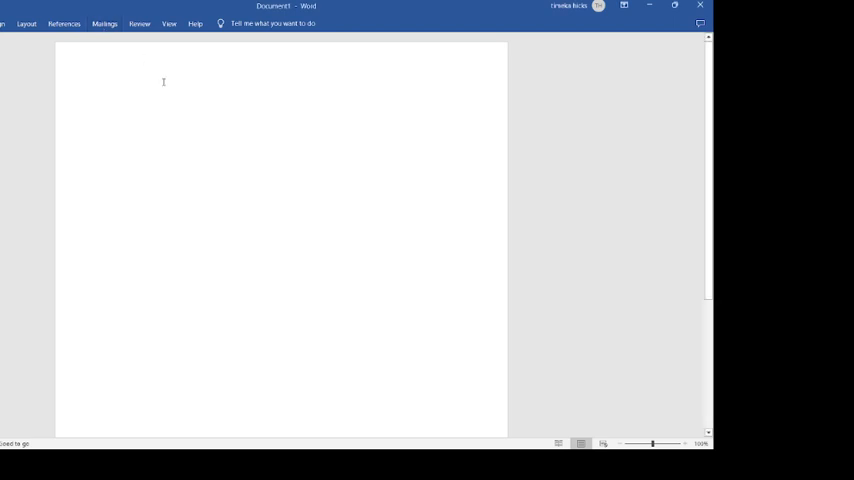
- Paste the four-day lesson plan into the blank Word document
key("ctrl+v")
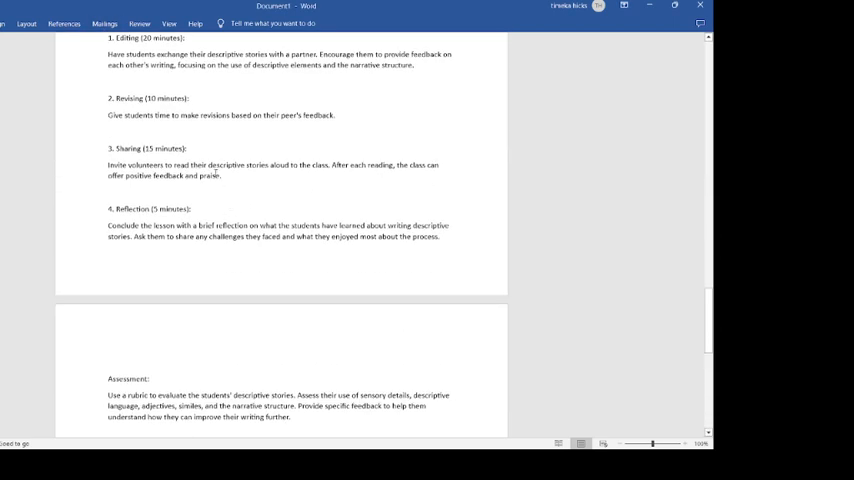
scroll(280, 230, "up", 2)
scroll(706, 278, "up", 1)
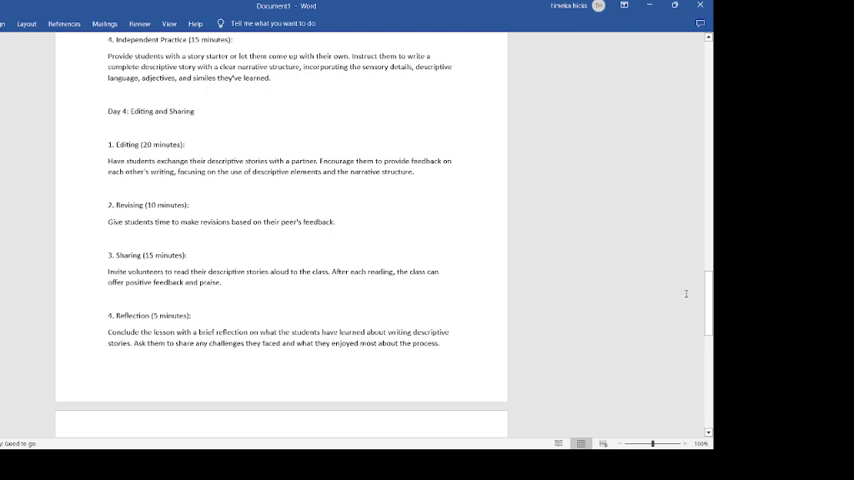
left_click_drag(708, 285, 708, 55)
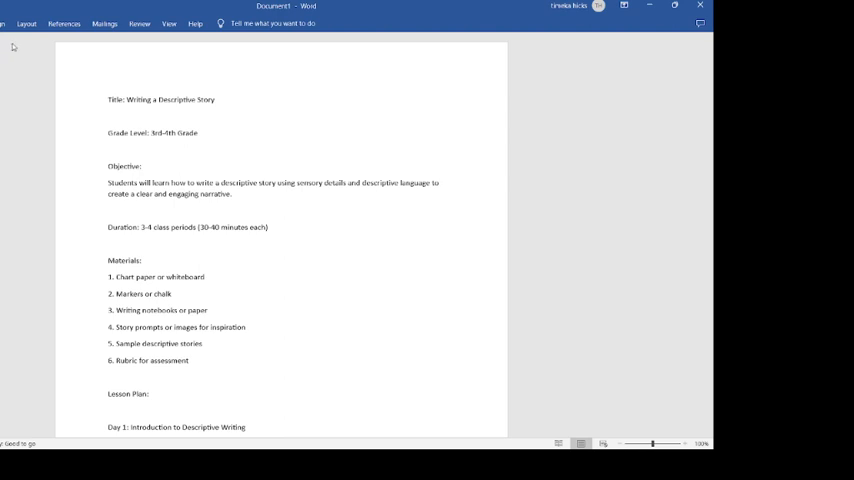
scroll(9, 40, "down", 20)
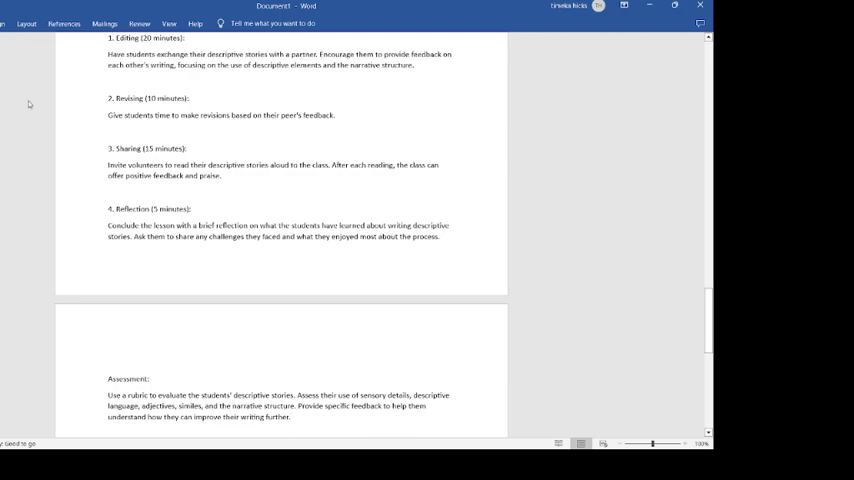
scroll(400, 180, "up", 3)
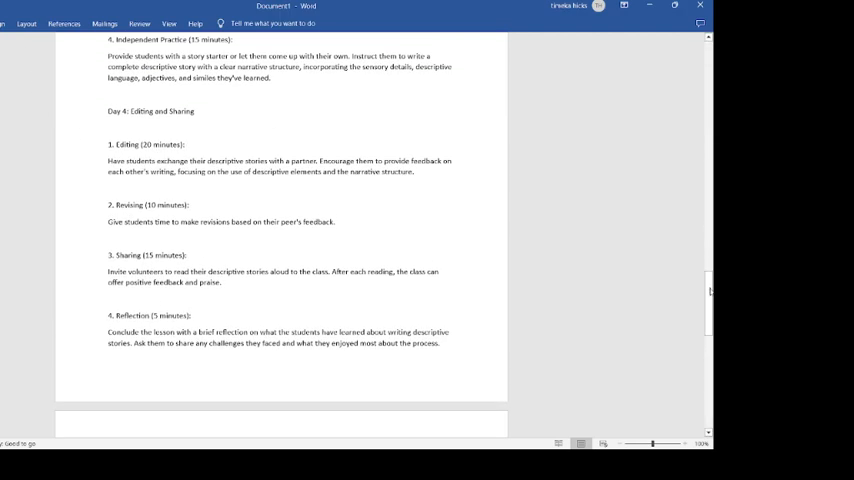
scroll(700, 290, "up", 10)
scroll(35, 89, "up", 2)
left_click_drag(110, 90, 295, 372)
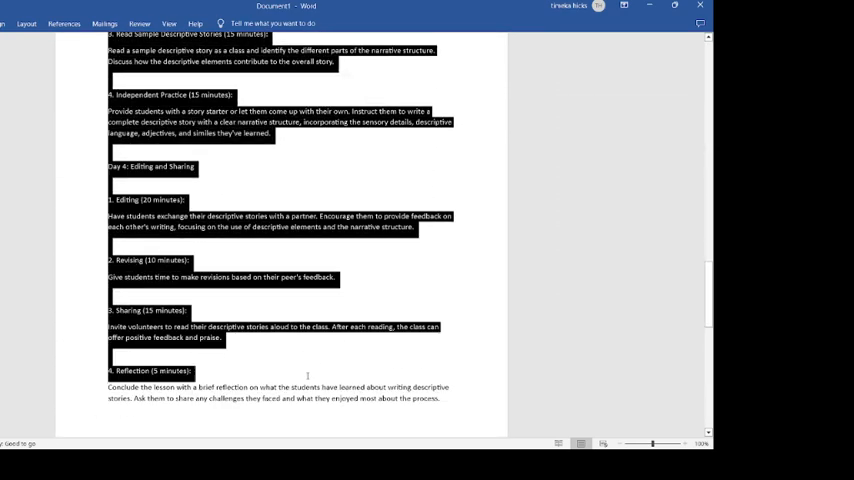
- Select the whole lesson plan text, apply the serif font, undo a stray paste, and deselect
left_click_drag(295, 372, 334, 387)
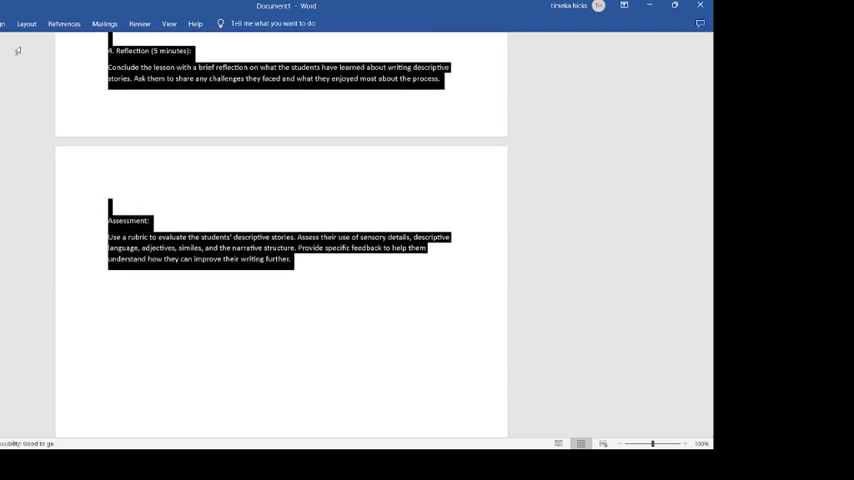
key("ctrl+v")
key("ctrl+z")
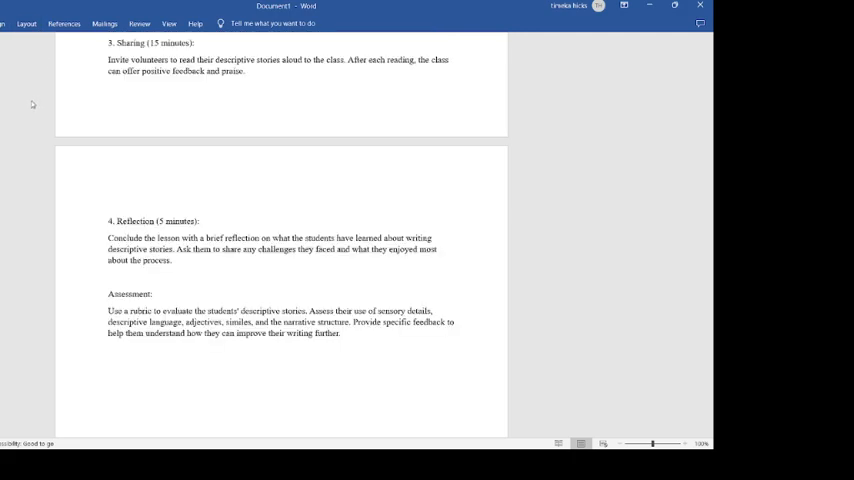
left_click(200, 221)
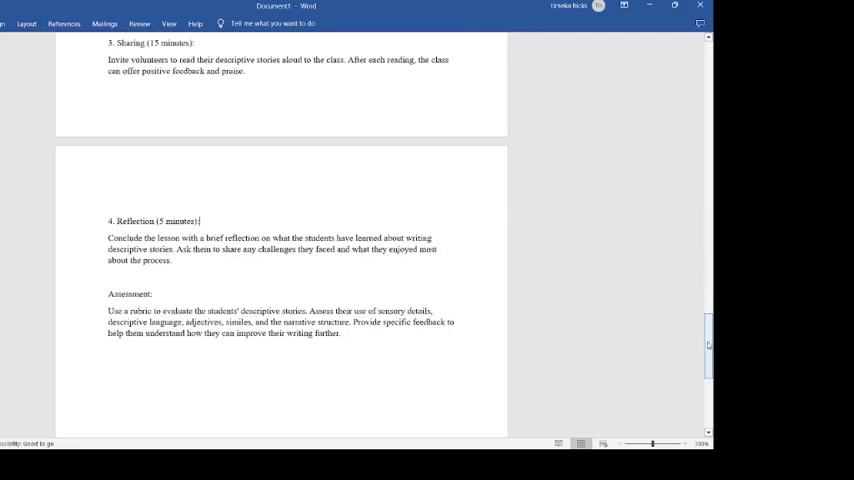
left_click_drag(708, 345, 708, 70)
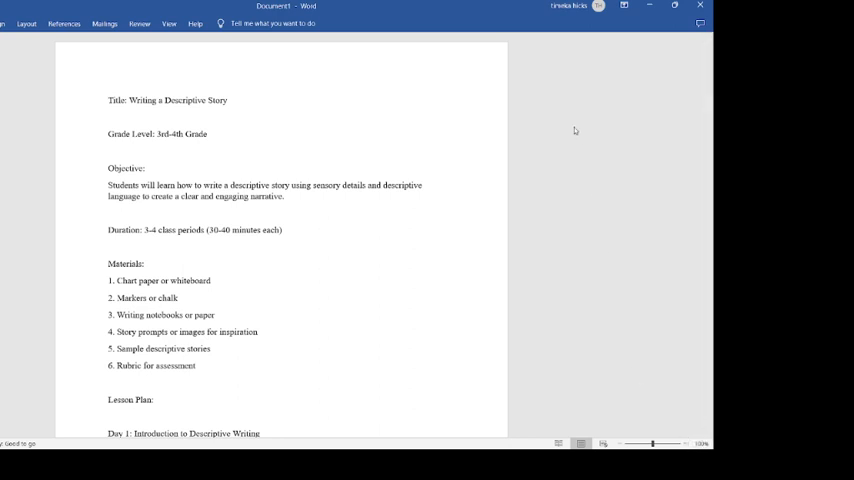
scroll(661, 135, "down", 15)
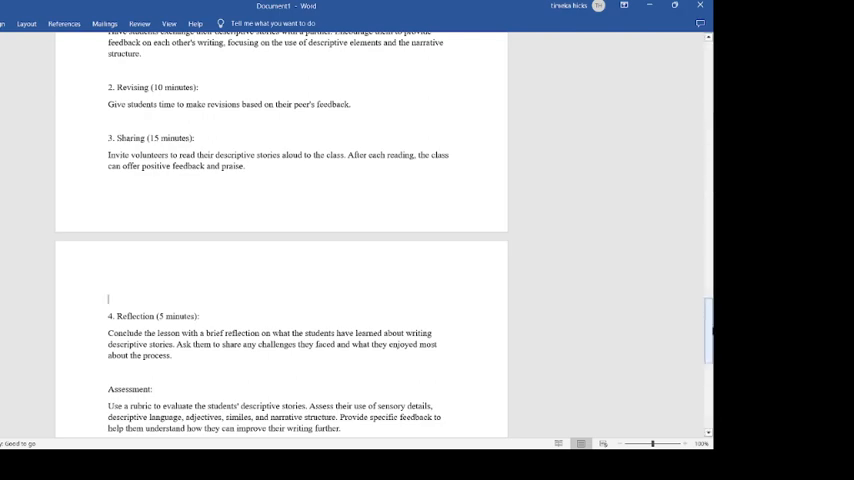
scroll(711, 330, "up", 5)
scroll(711, 330, "up", 5)
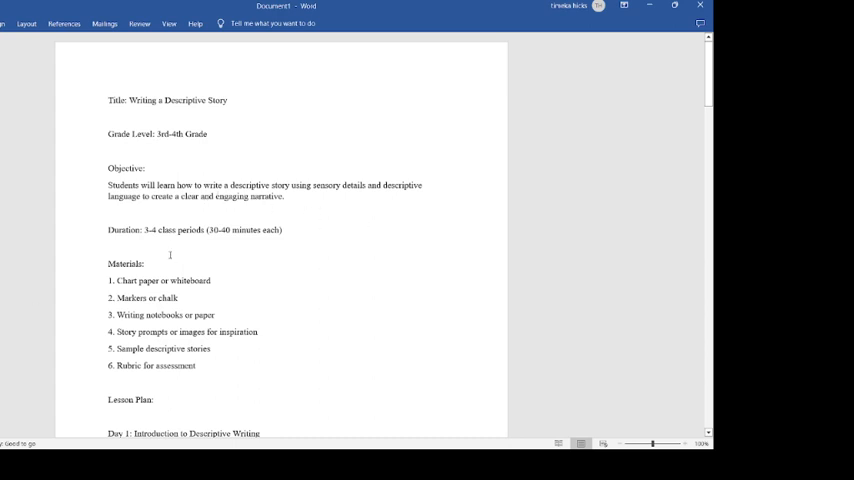
scroll(296, 324, "down", 1)
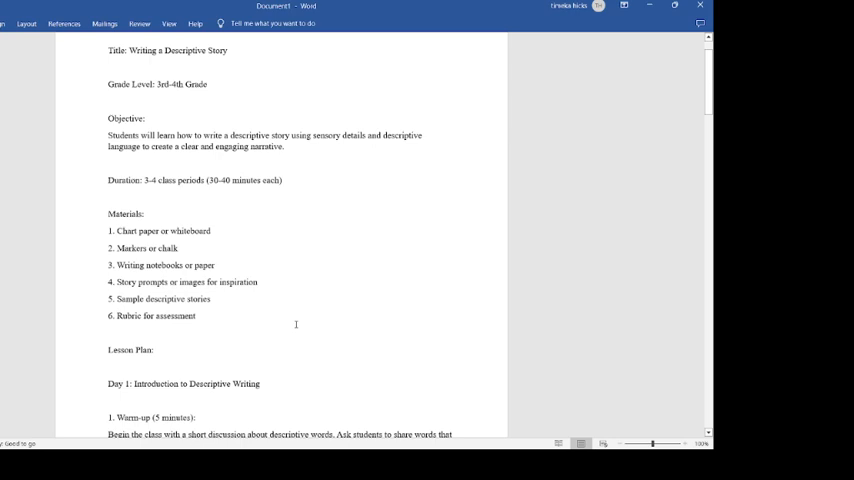
scroll(296, 324, "down", 1)
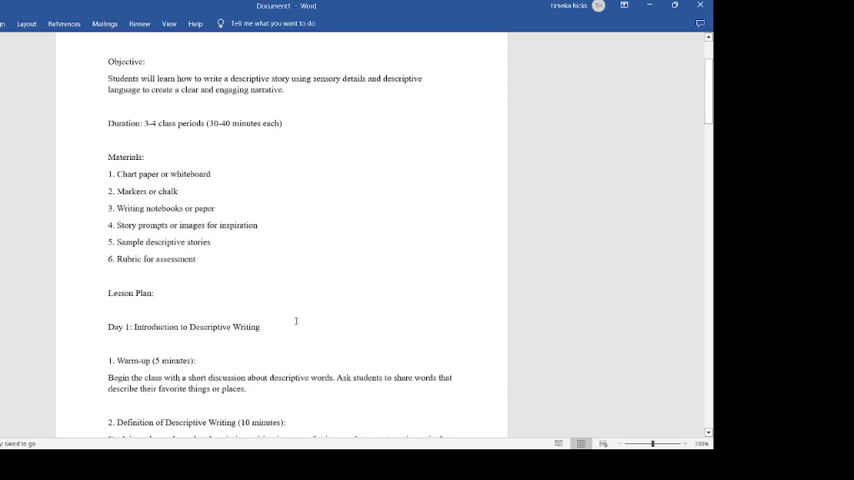
scroll(296, 321, "down", 1)
scroll(240, 314, "down", 1)
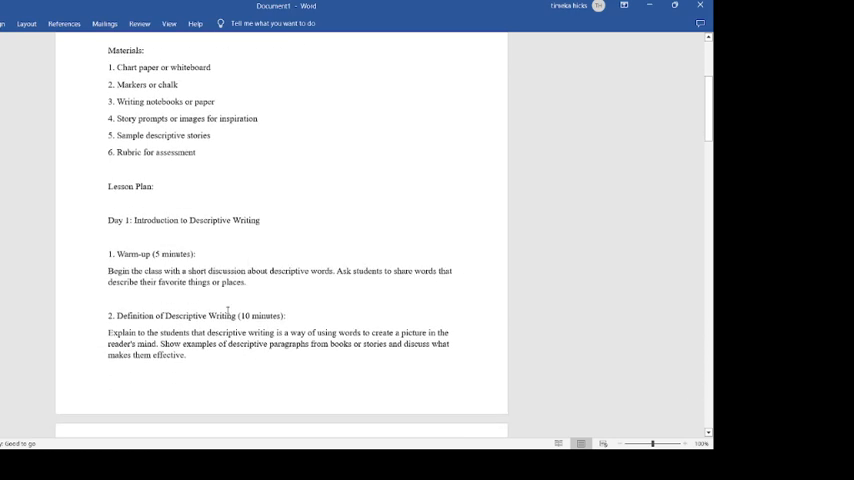
scroll(210, 265, "down", 2)
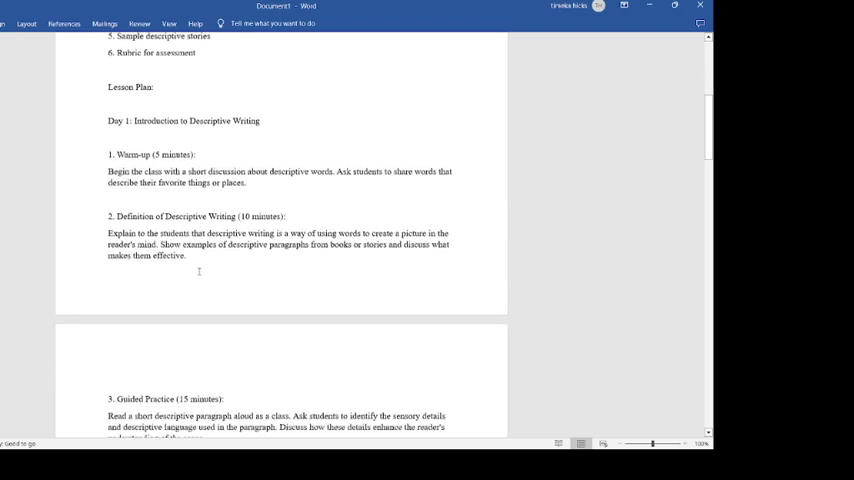
scroll(199, 271, "down", 2)
scroll(199, 271, "down", 1)
scroll(199, 271, "down", 1)
scroll(201, 271, "up", 2)
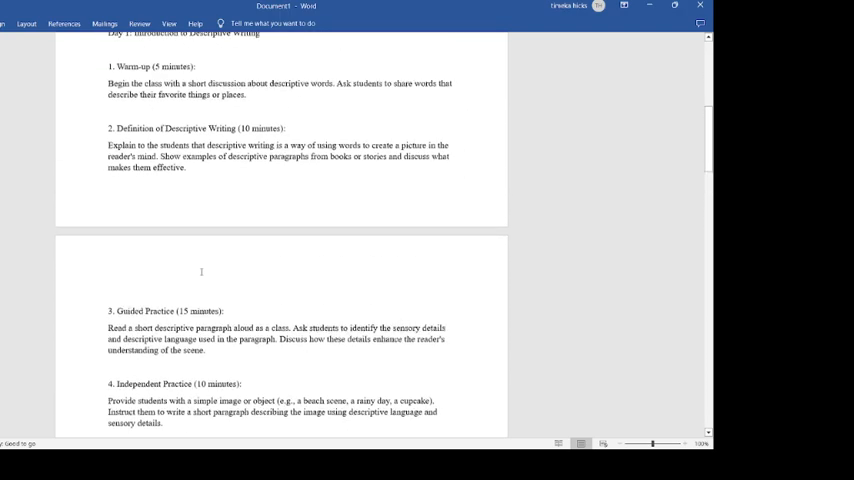
scroll(201, 271, "up", 2)
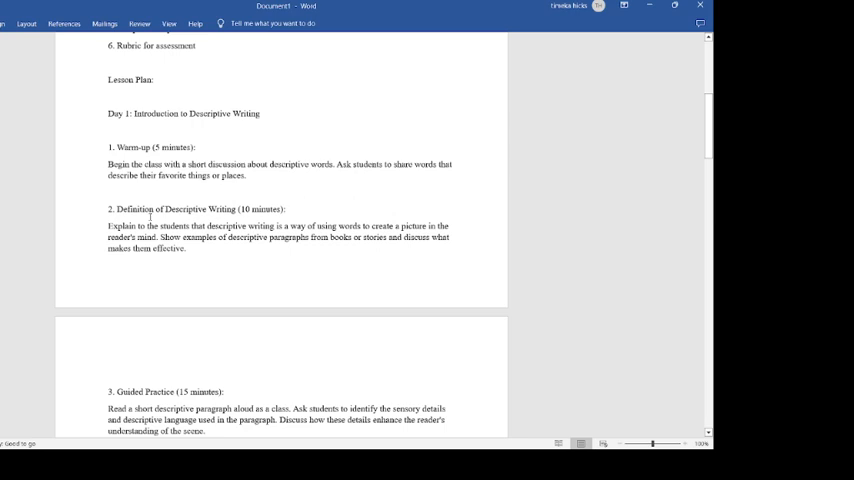
scroll(167, 211, "down", 2)
scroll(181, 222, "down", 2)
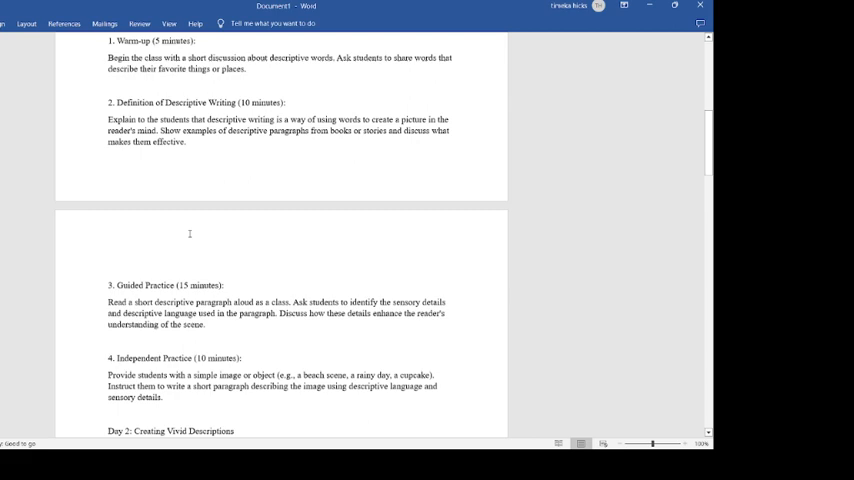
scroll(170, 204, "up", 1)
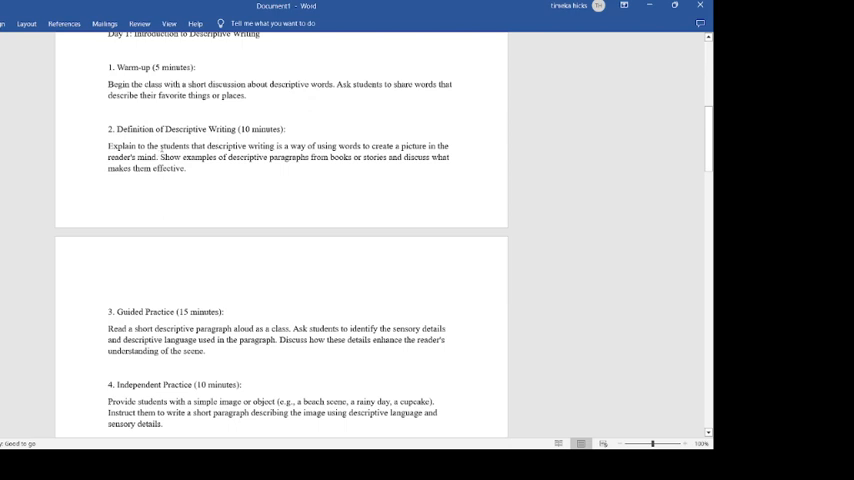
scroll(189, 308, "down", 1)
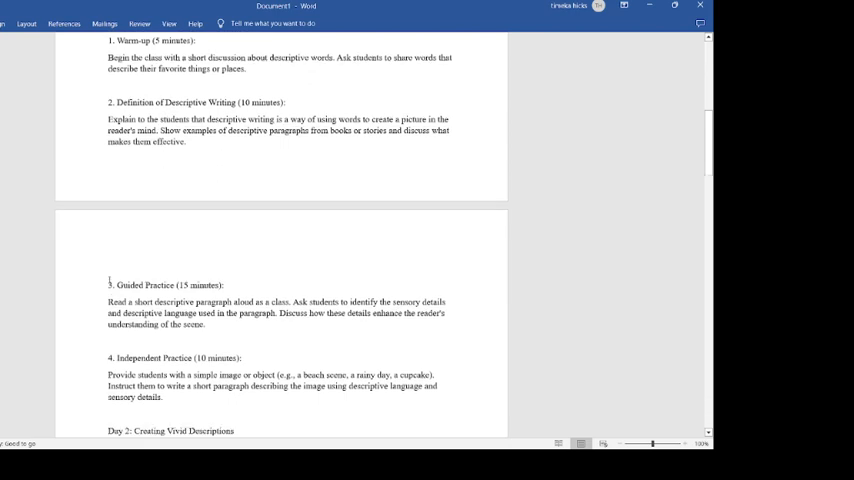
scroll(95, 206, "down", 3)
scroll(140, 306, "down", 2)
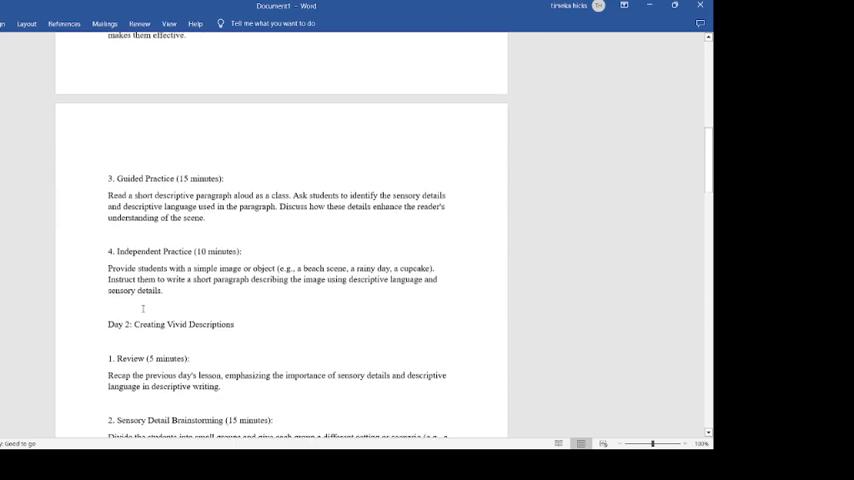
scroll(254, 289, "down", 1)
scroll(254, 289, "down", 2)
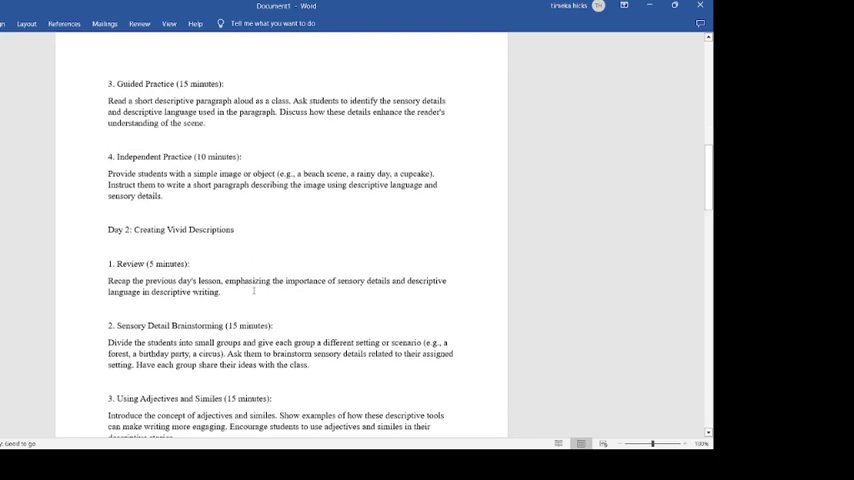
scroll(160, 260, "down", 2)
scroll(160, 260, "down", 1)
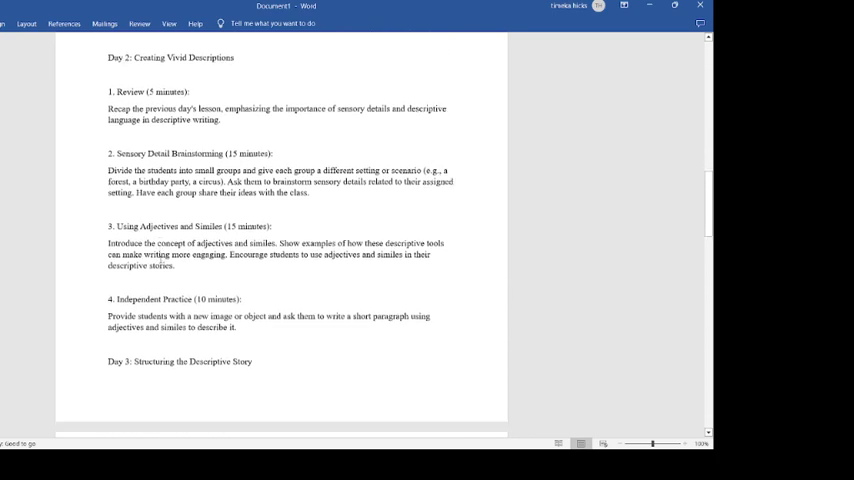
type("n")
scroll(160, 265, "down", 1)
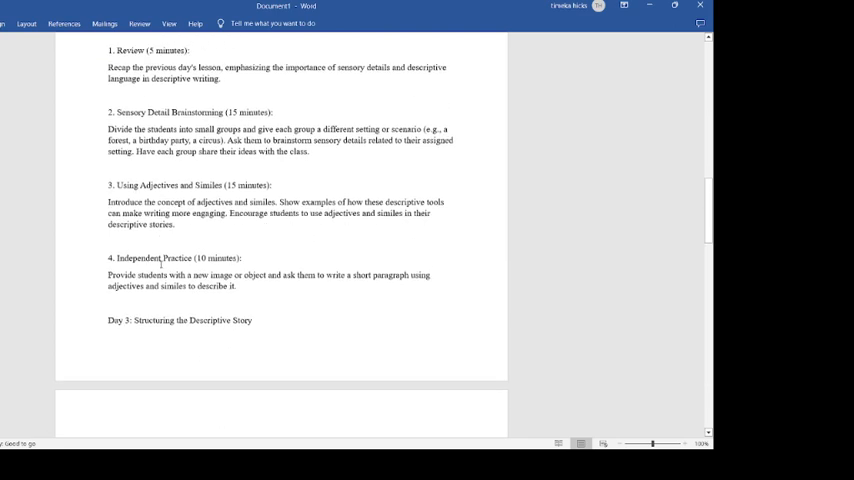
scroll(160, 265, "down", 3)
scroll(160, 265, "down", 5)
scroll(160, 265, "down", 3)
scroll(160, 265, "down", 1)
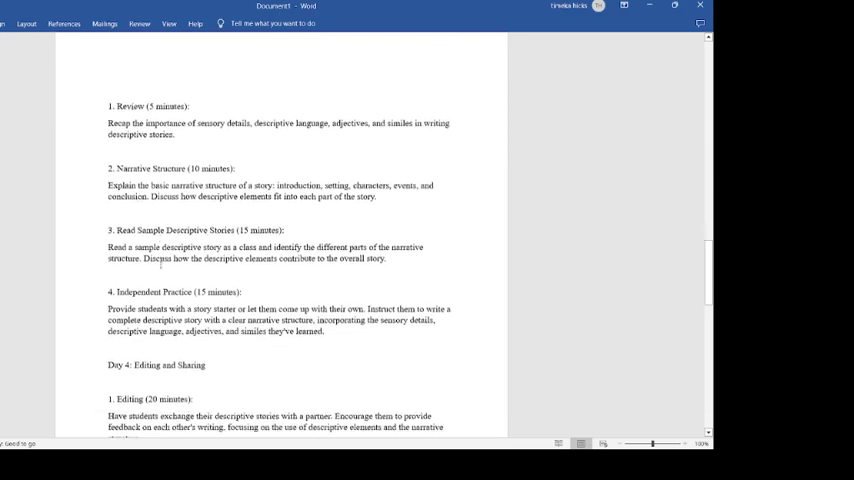
scroll(160, 265, "down", 5)
scroll(160, 265, "down", 3)
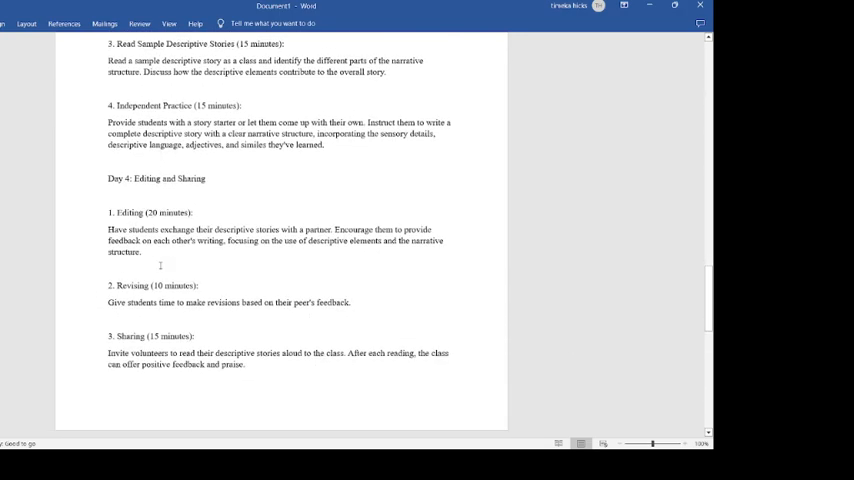
scroll(160, 267, "down", 4)
scroll(160, 267, "down", 4)
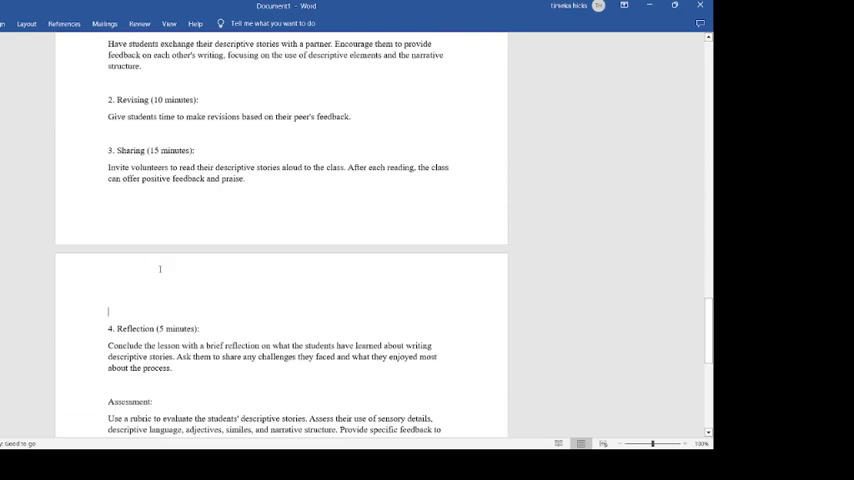
scroll(160, 267, "down", 4)
scroll(160, 267, "down", 5)
scroll(160, 267, "down", 2)
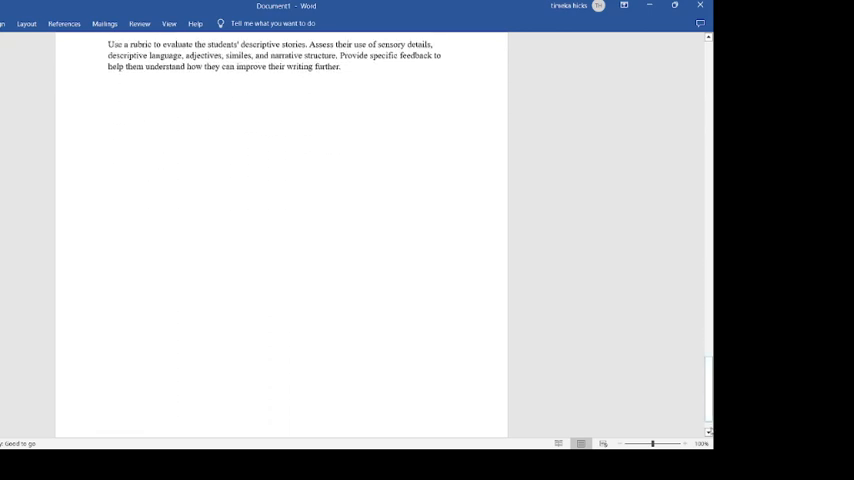
left_click_drag(712, 404, 712, 84)
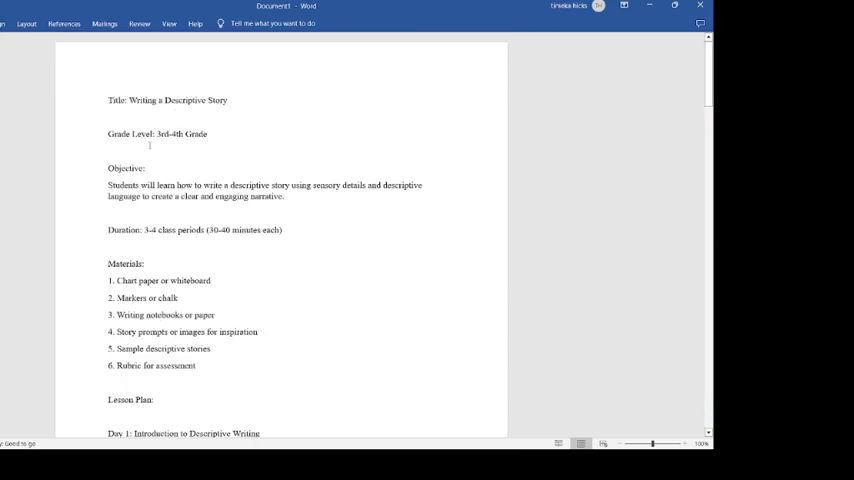